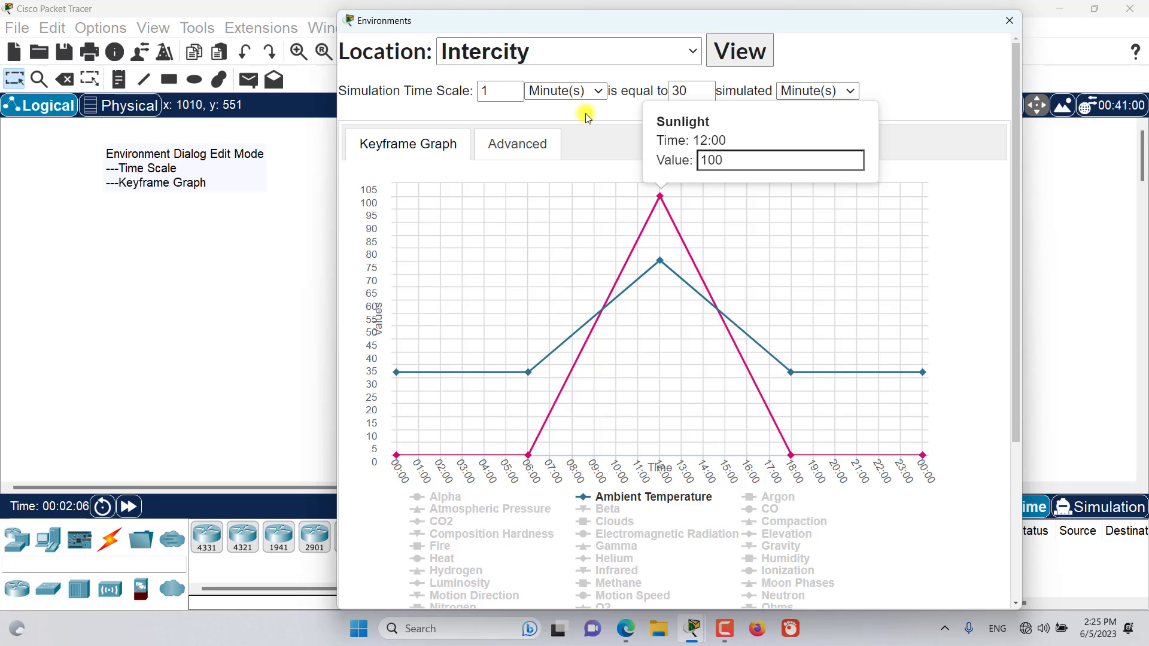
Examine the Intercity simulation time scale and the Sunlight keyframes at 00:00 and 23:59.
double_click(495, 91)
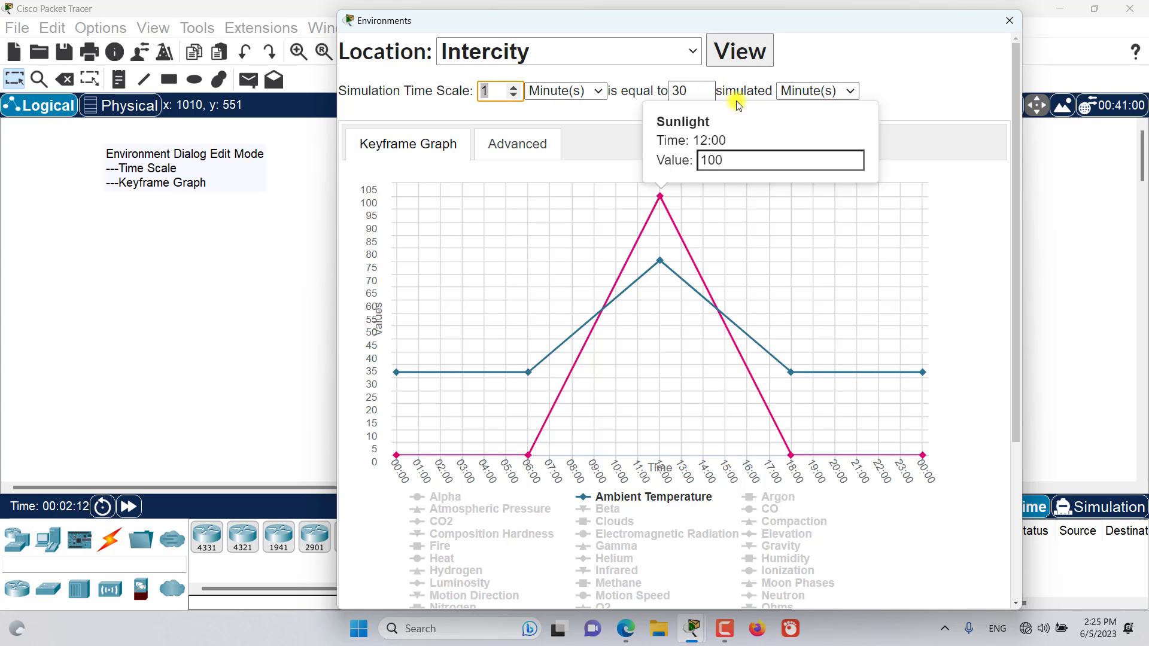
click(931, 121)
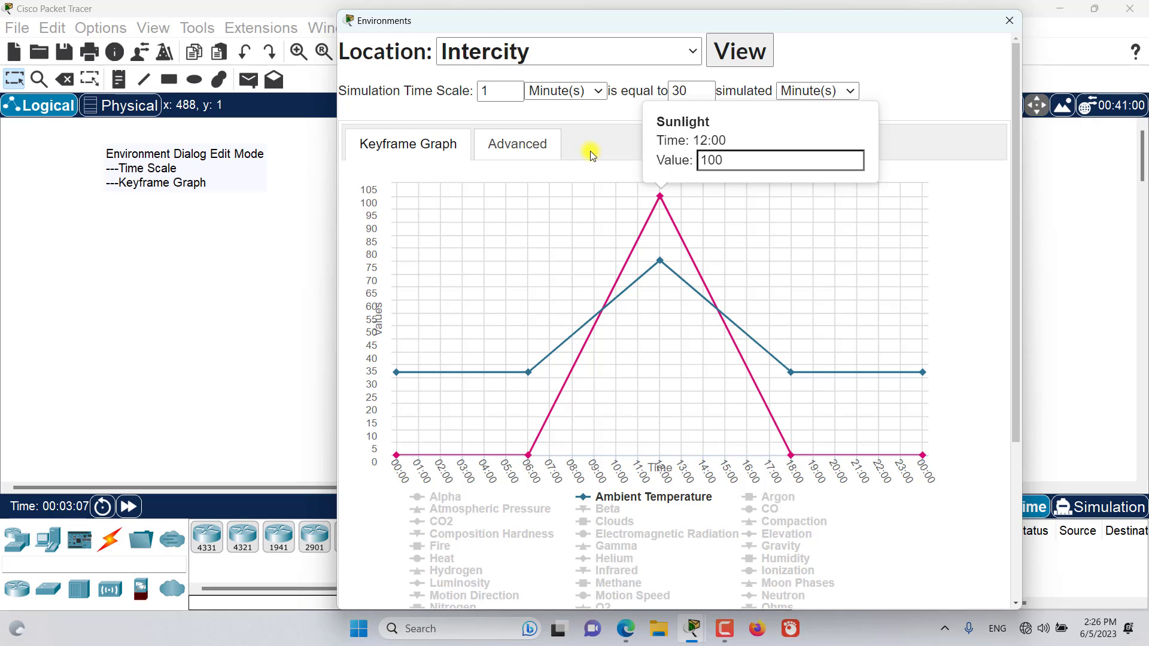
mouse_move(515, 231)
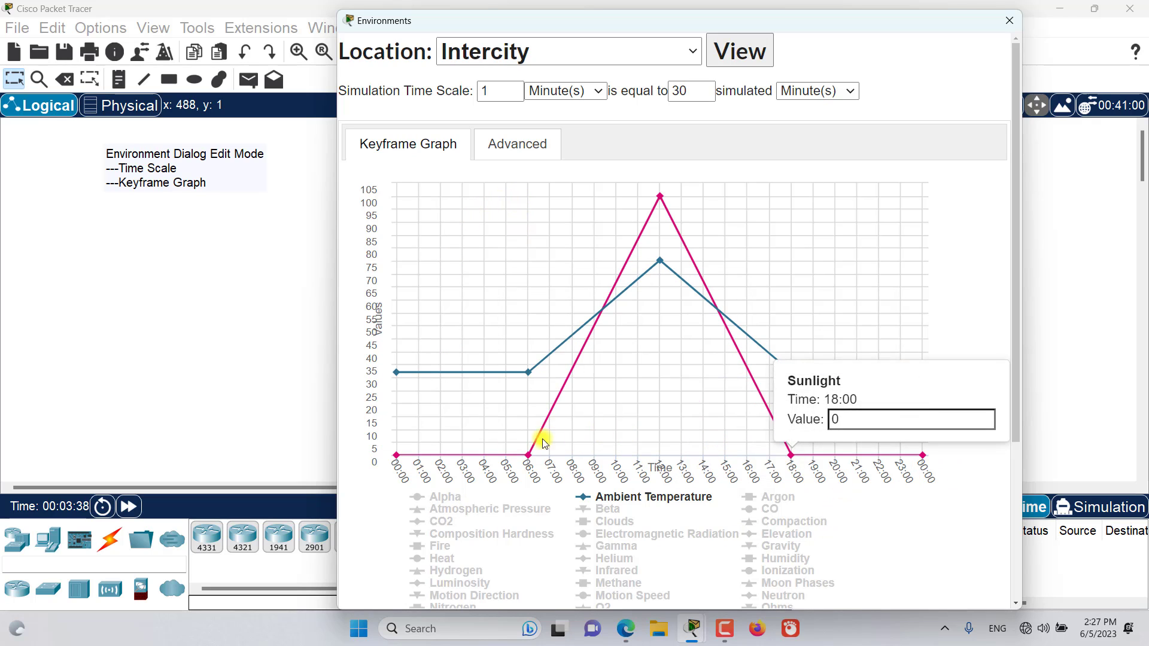
click(396, 456)
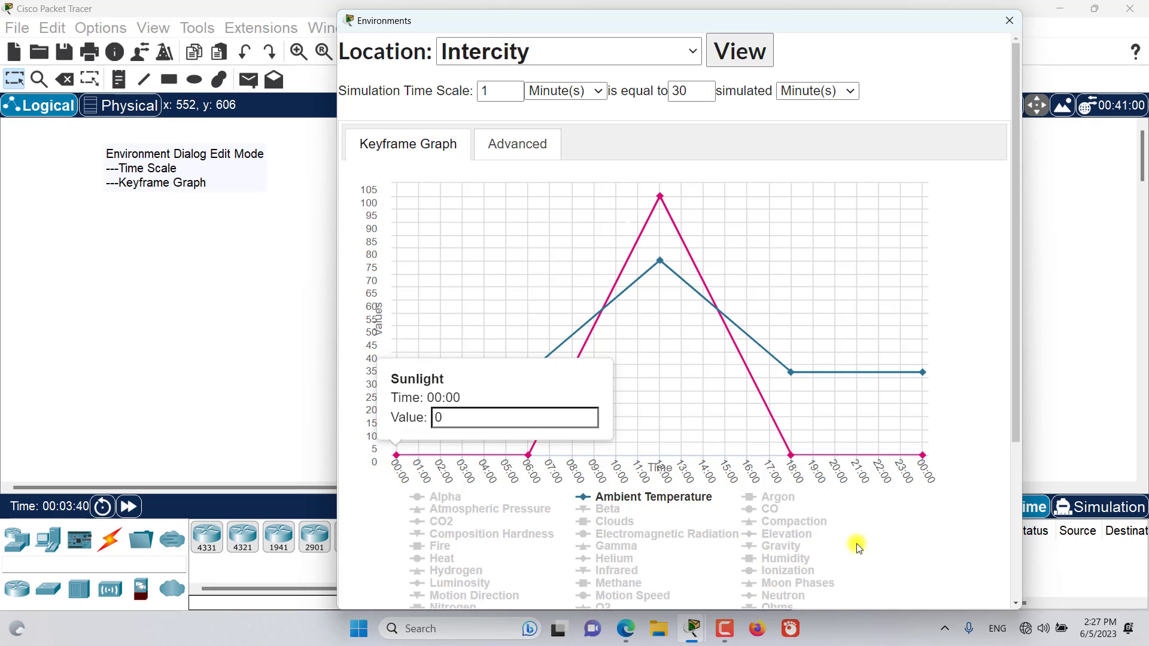
click(920, 455)
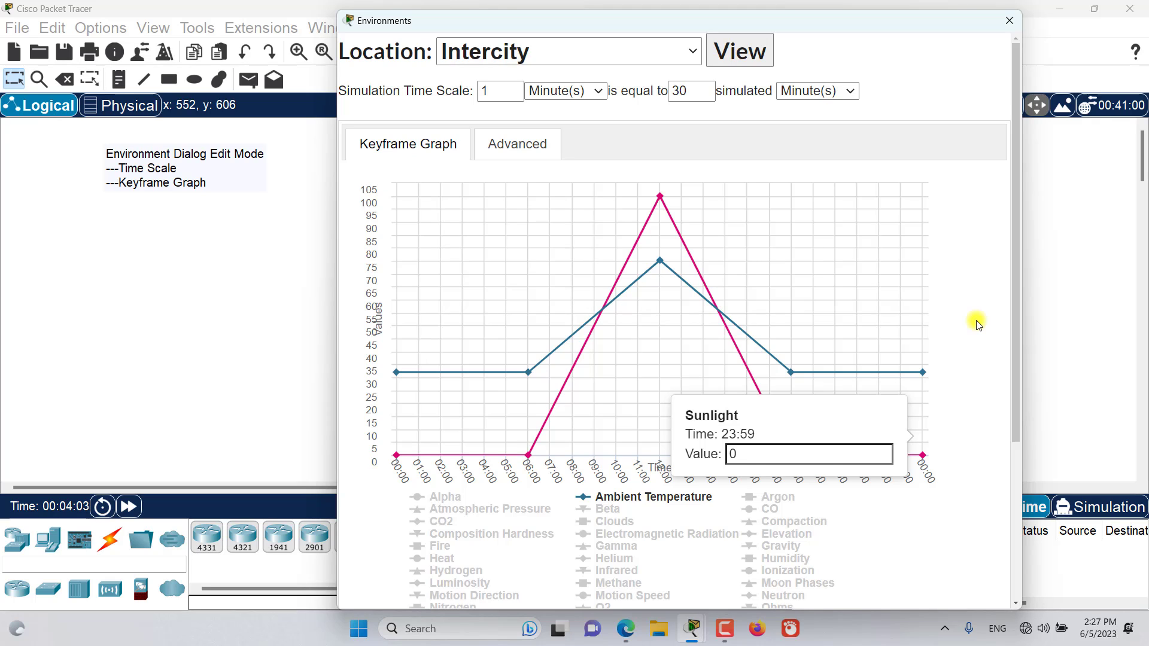
Show the Heat curve on the keyframe graph and hide it again.
scroll(977, 323, down, 1)
scroll(976, 323, up, 1)
scroll(500, 482, down, 1)
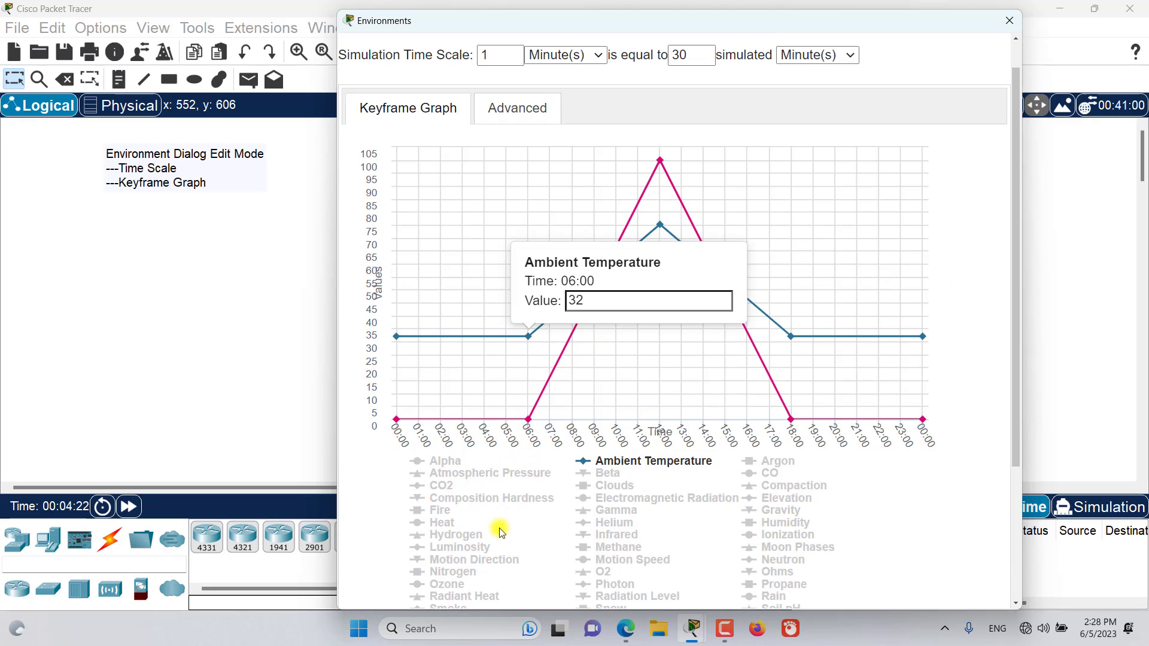
click(440, 524)
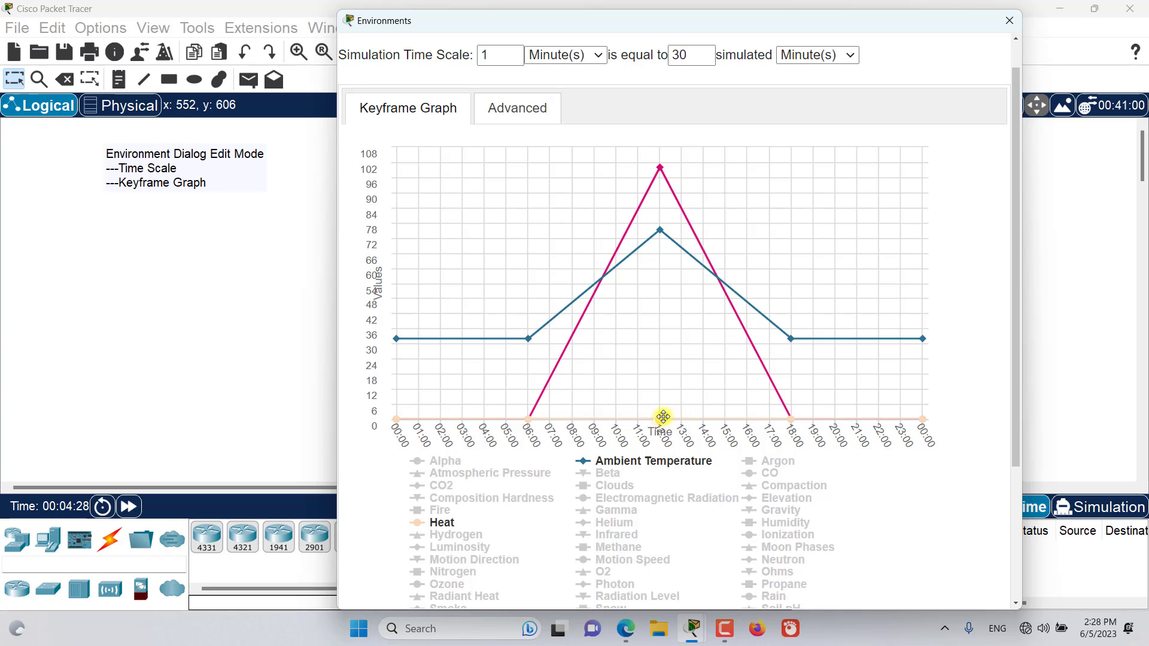
click(437, 524)
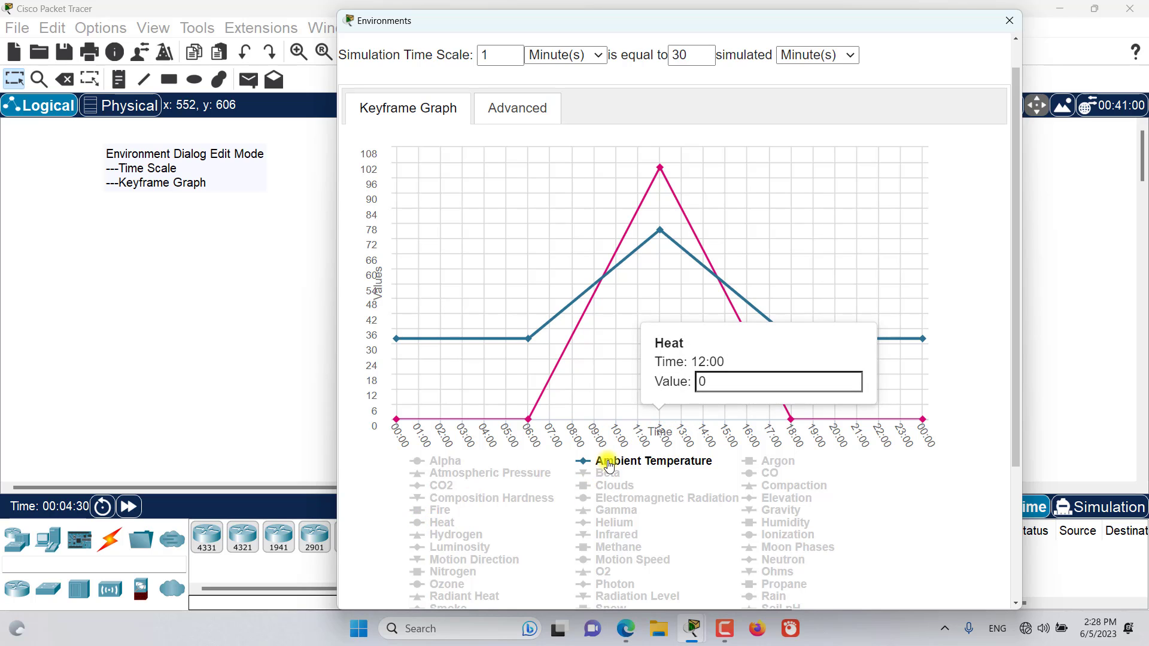
Hide the Sunlight curve on the keyframe graph and show the Rain, Ozone and Smoke curves.
scroll(608, 466, down, 2)
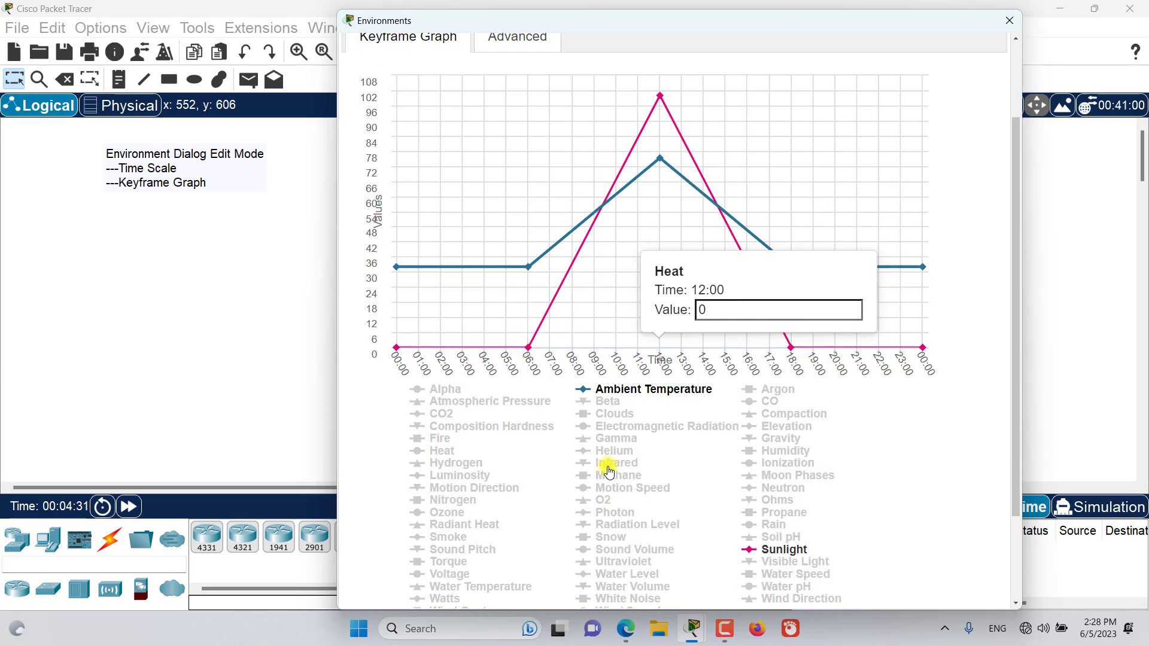
click(751, 550)
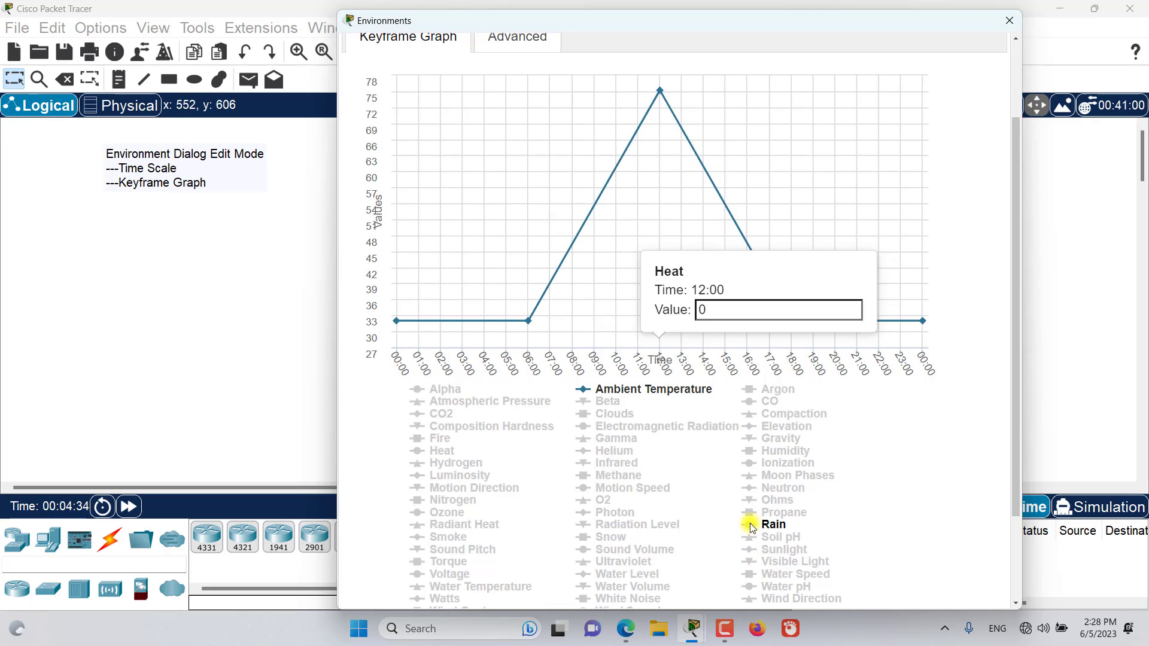
click(751, 525)
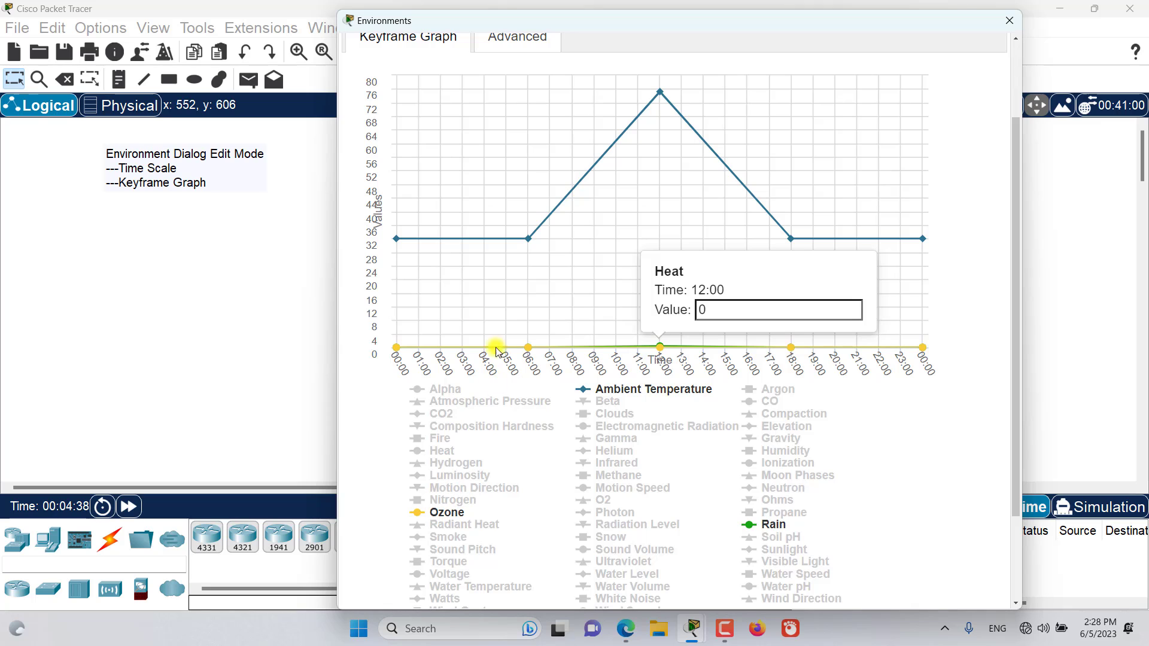
click(468, 536)
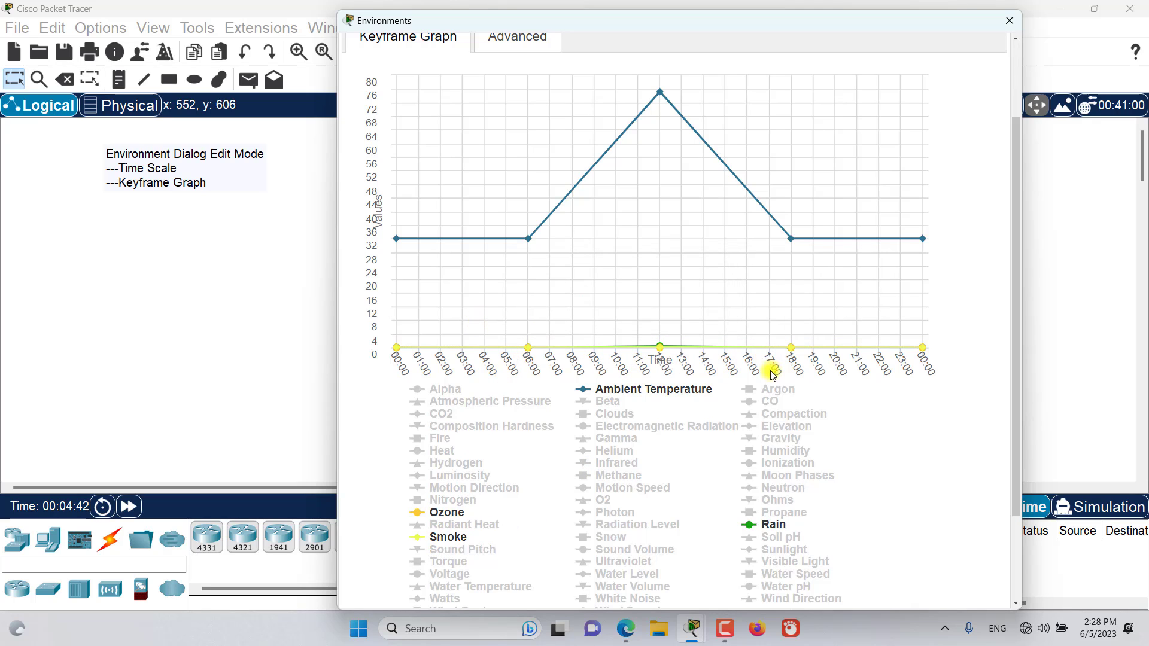
Add Ambient Temperature keyframes at 10:00 and 09:00 on the rising slope, and move the 09:00 one to 07:00.
scroll(978, 471, up, 1)
scroll(978, 470, up, 1)
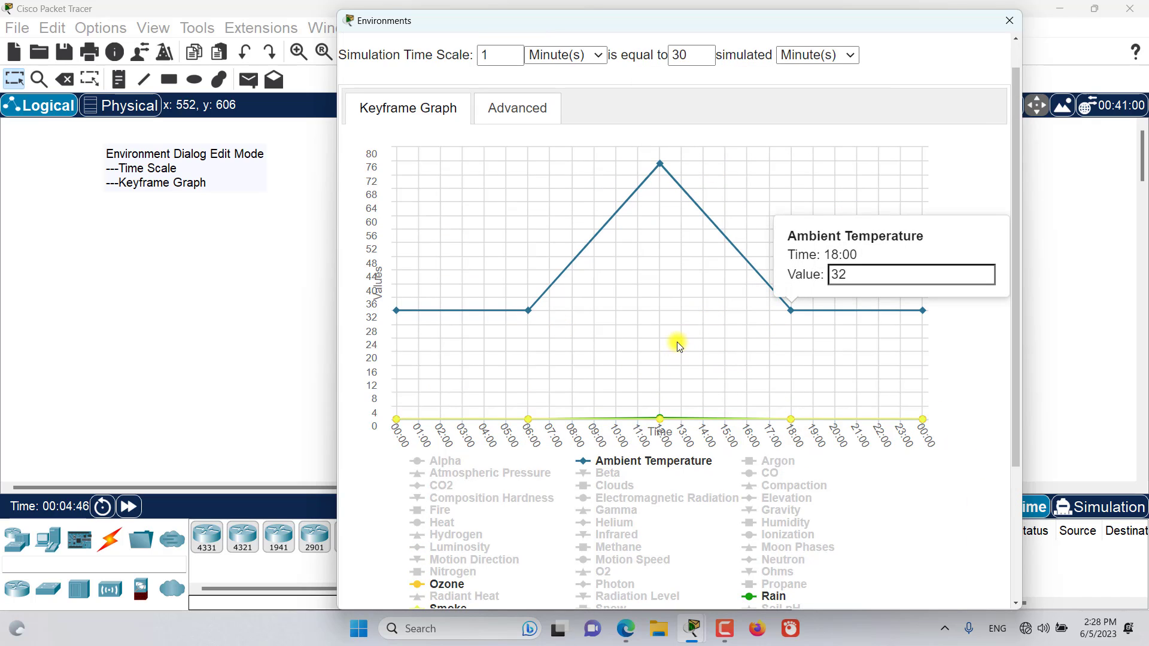
scroll(676, 342, down, 1)
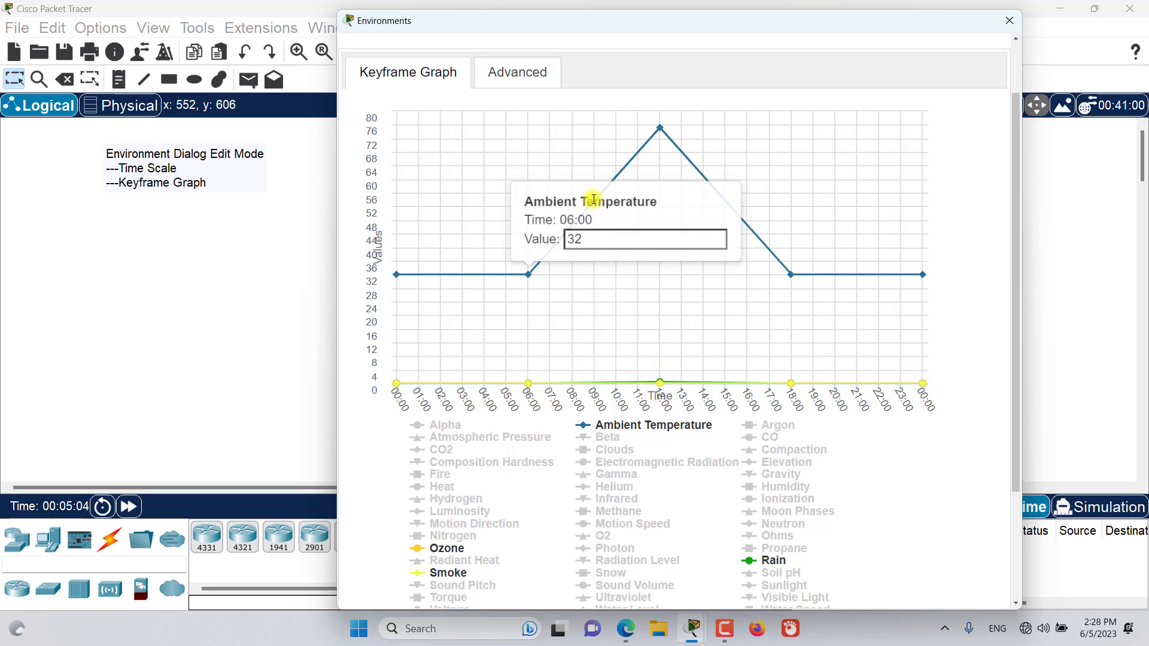
click(616, 175)
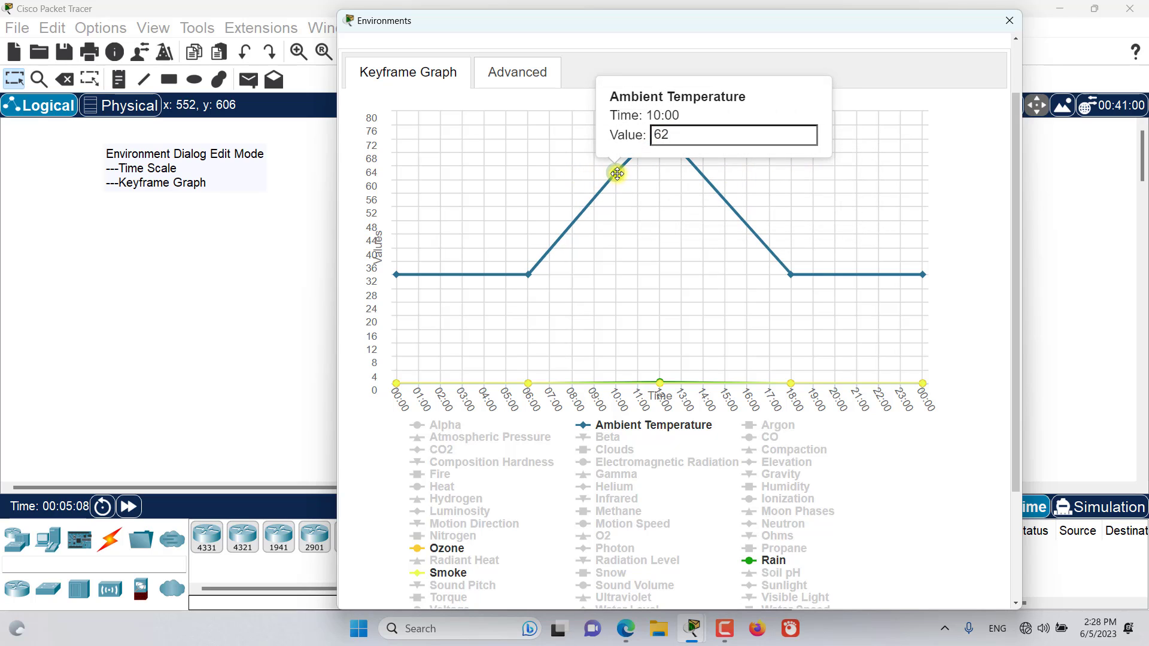
click(593, 212)
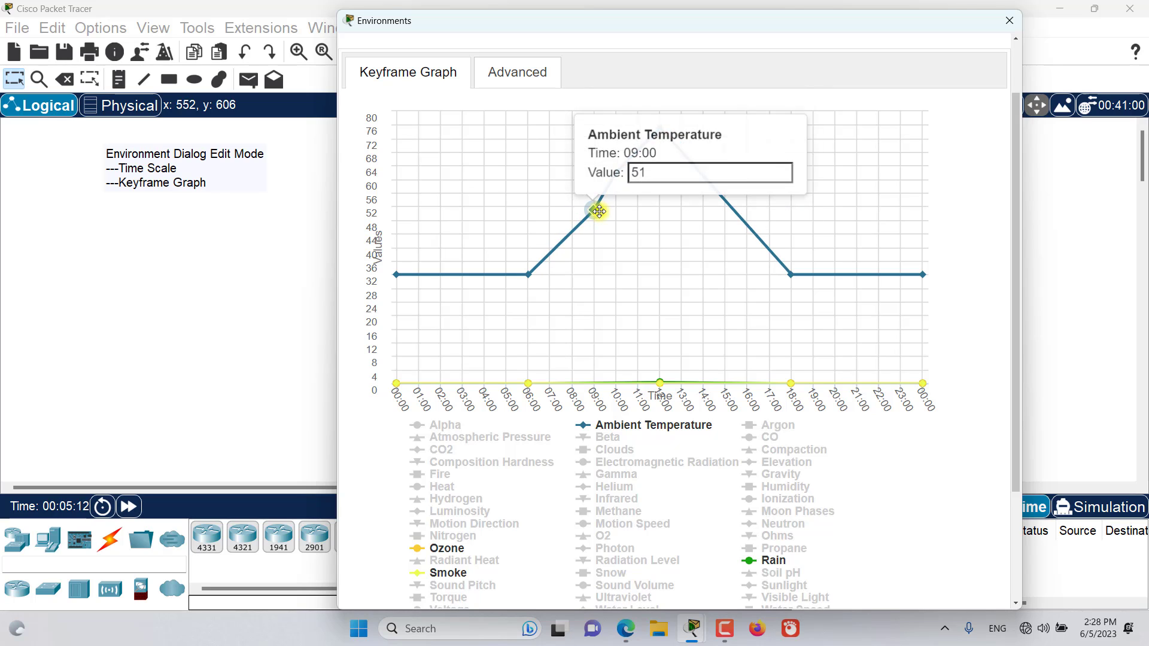
drag(594, 208, 511, 181)
Delete the Ambient Temperature keyframes at 10:00 and 07:00.
mouse_move(615, 173)
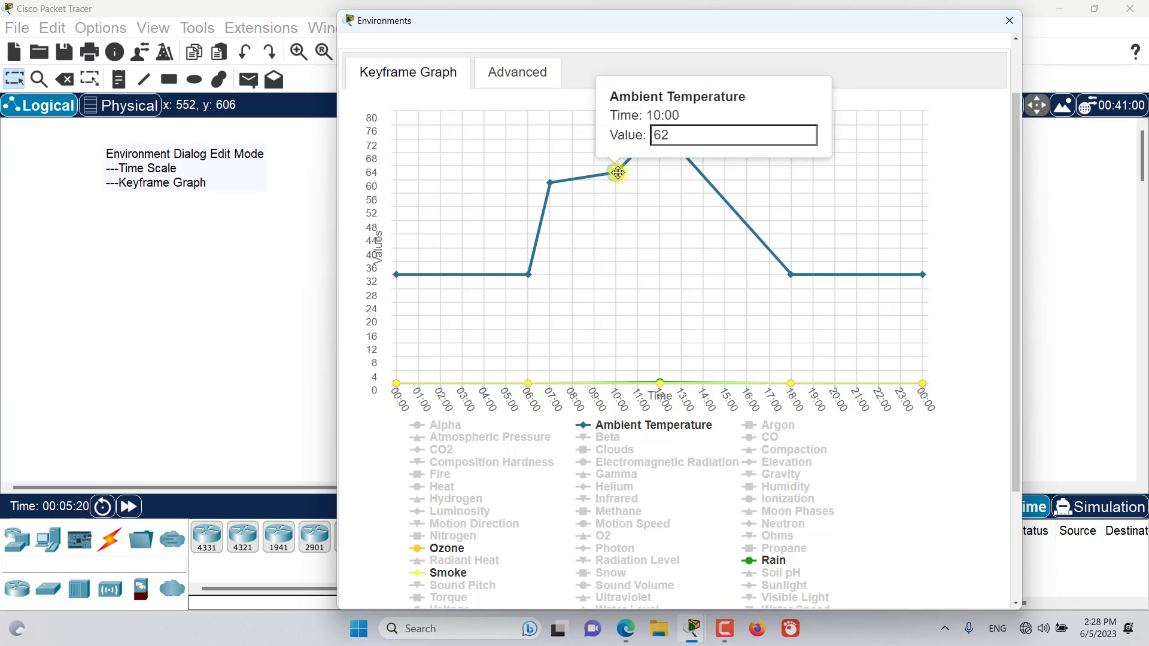
right_click(615, 173)
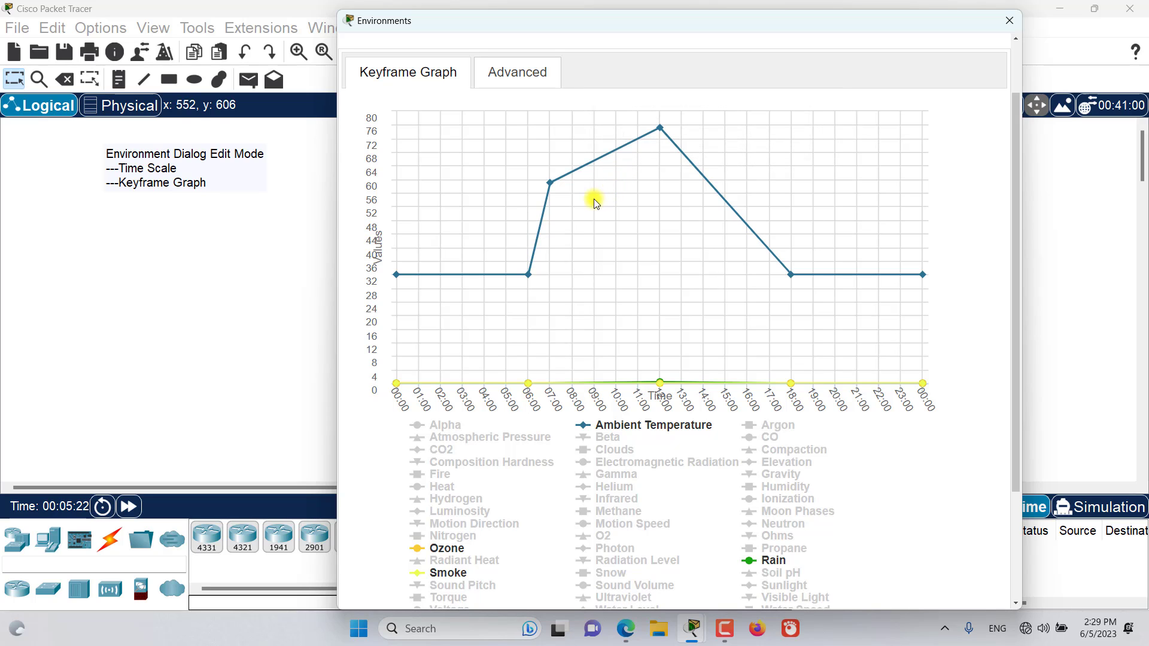
right_click(549, 185)
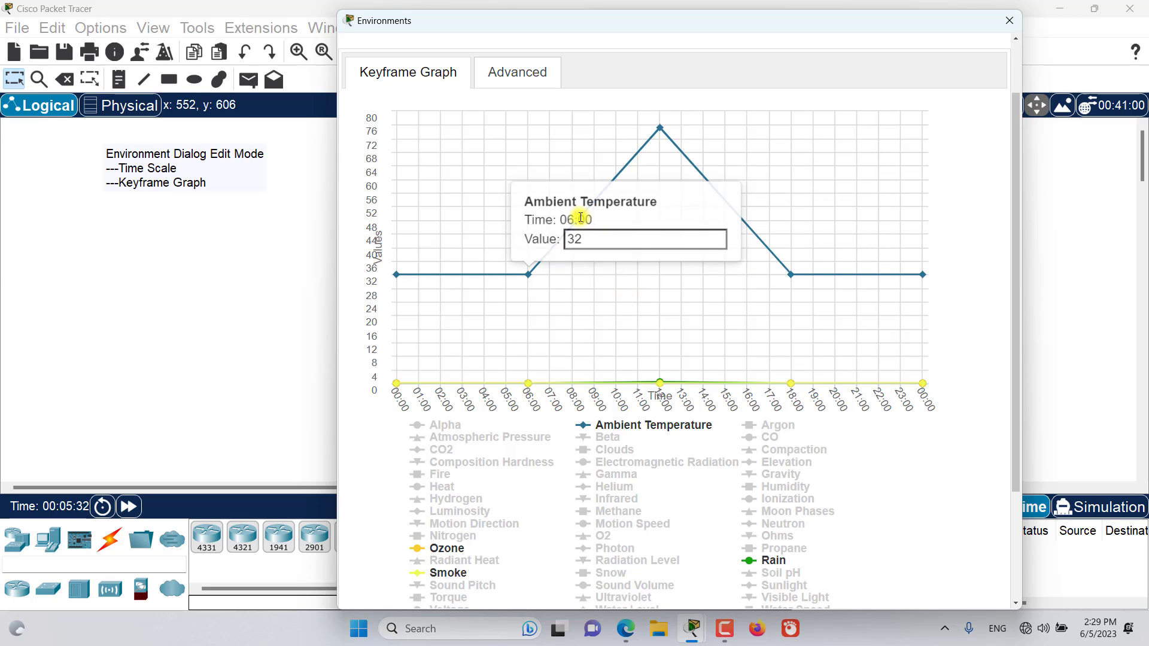
Add an Ambient Temperature keyframe at 10:00 and move it to 07:00 with a value of about 54.
click(614, 175)
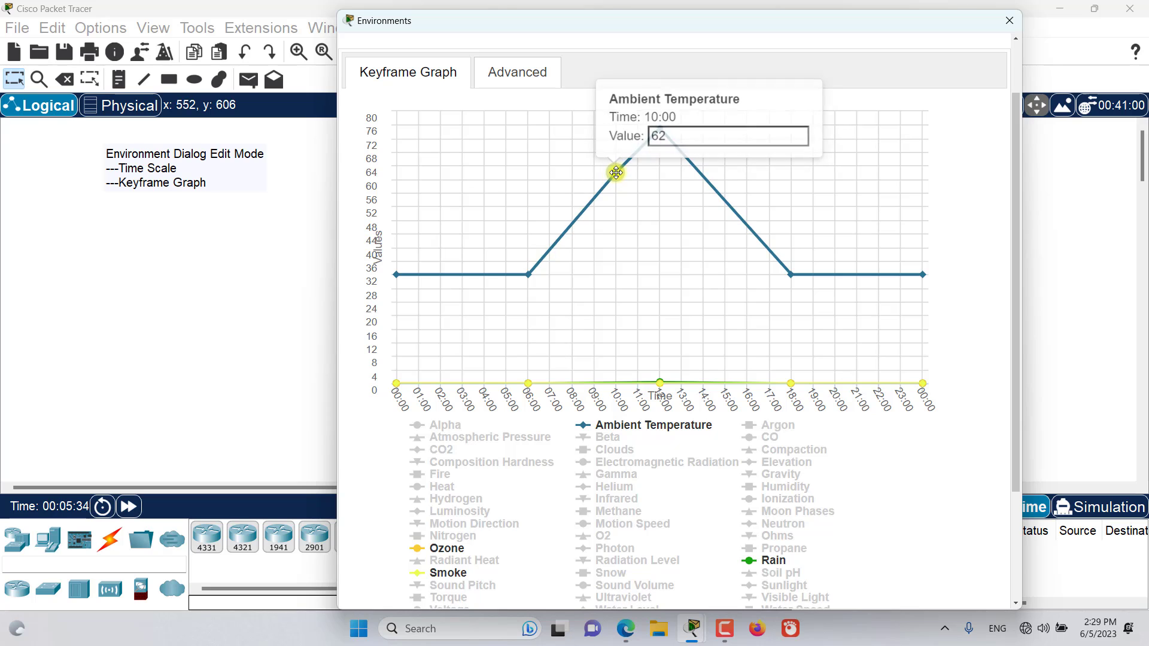
drag(614, 180, 547, 199)
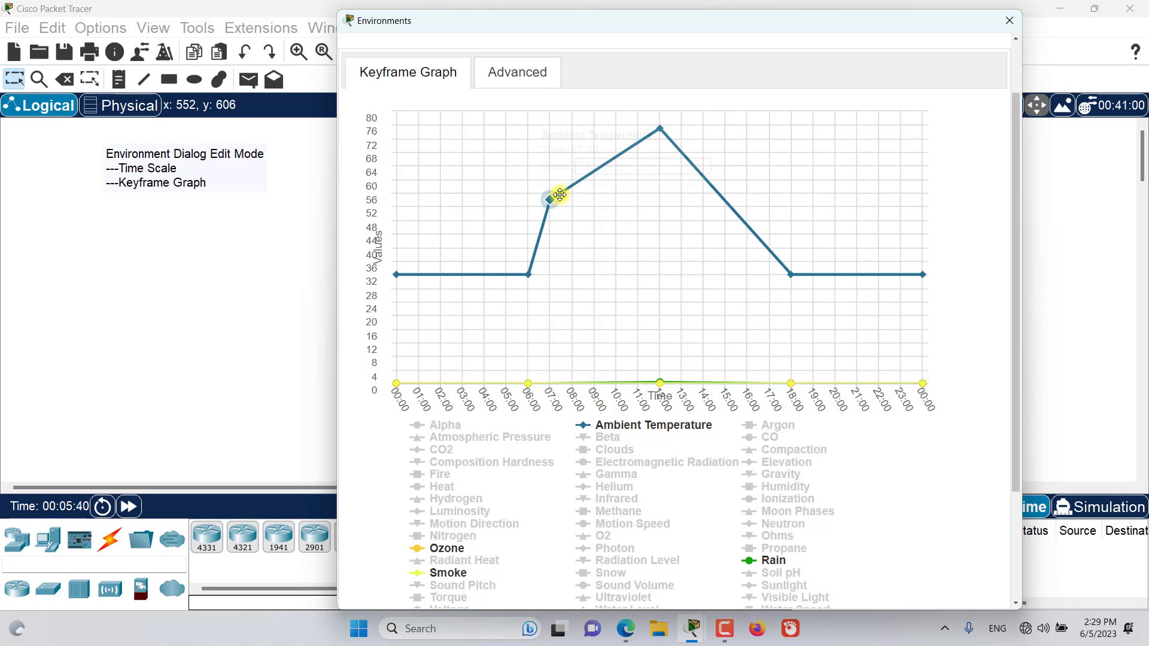
mouse_move(552, 199)
Set the 07:00 Ambient Temperature keyframe's value to 60, and move the keyframe to 08:00, slightly below the 12:00 peak.
drag(615, 162, 575, 162)
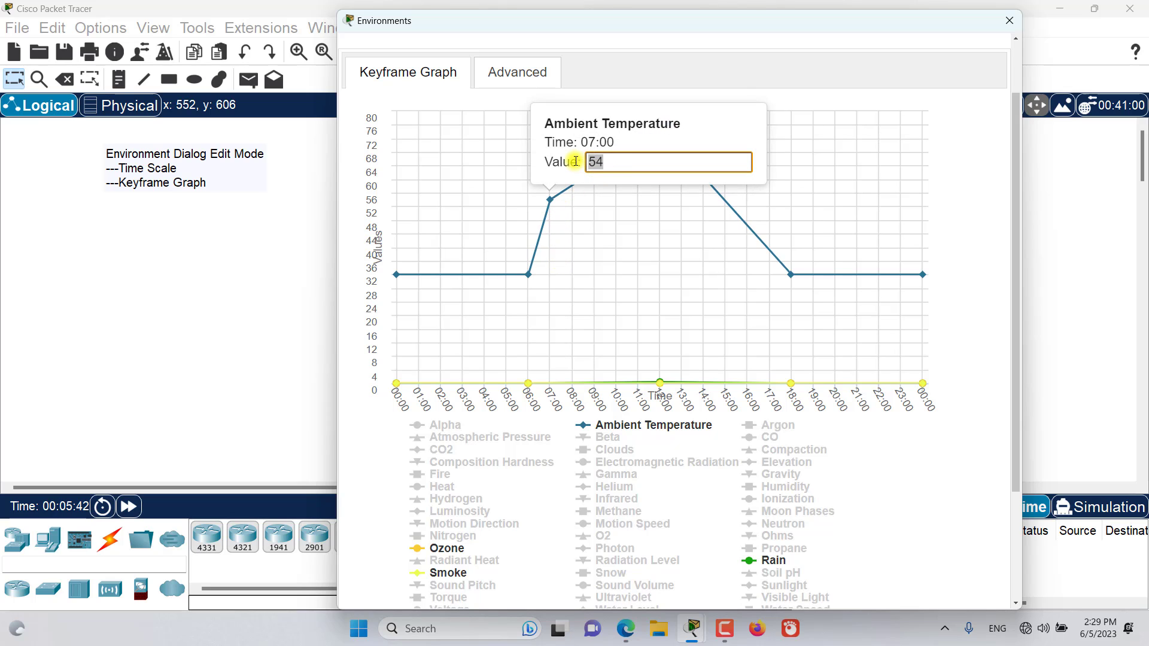
text(6)
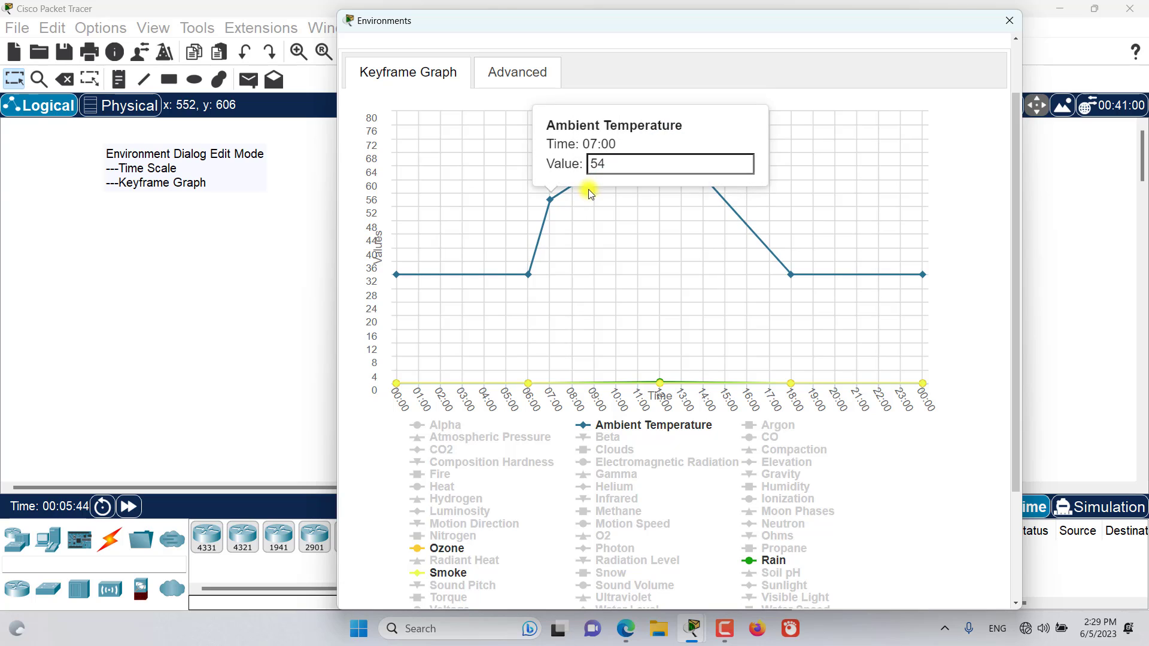
drag(621, 166, 581, 162)
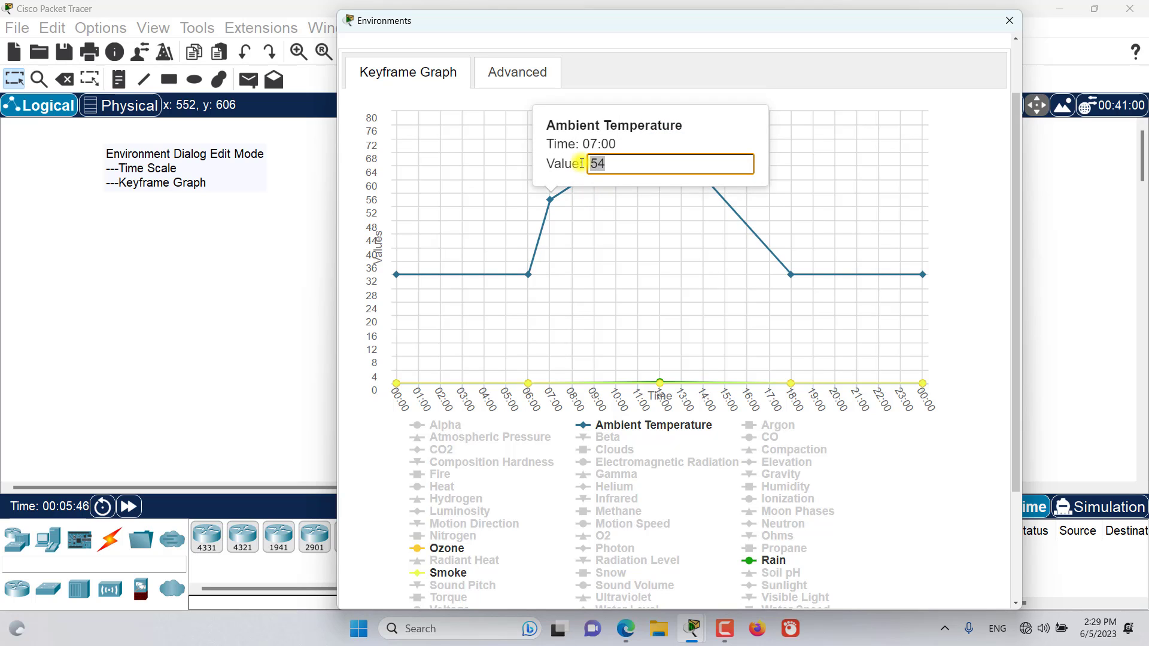
text(60)
key(Return)
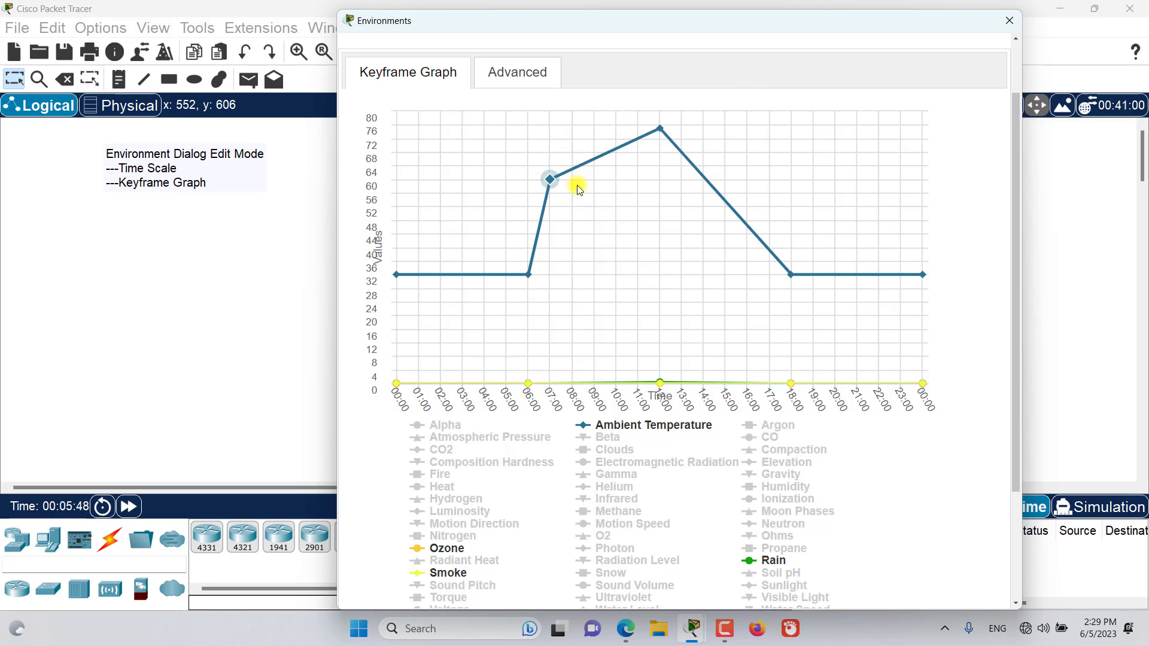
drag(546, 183, 550, 138)
drag(550, 119, 574, 257)
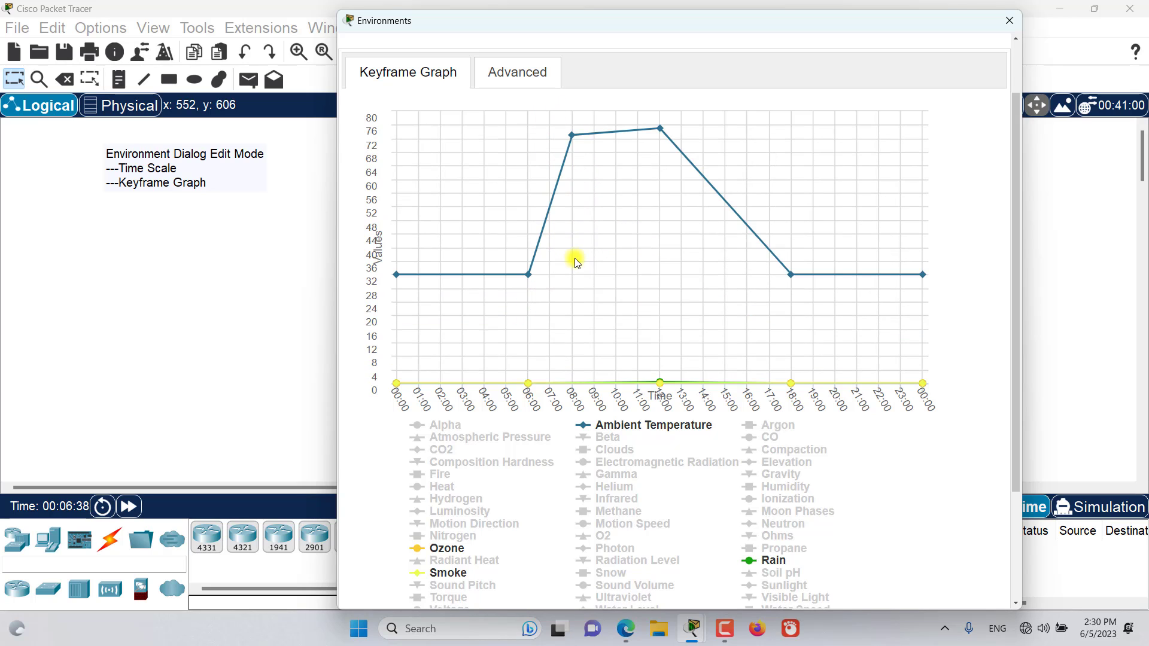
Set the keyframe graph's Time Snap to 30 minutes.
scroll(608, 253, down, 5)
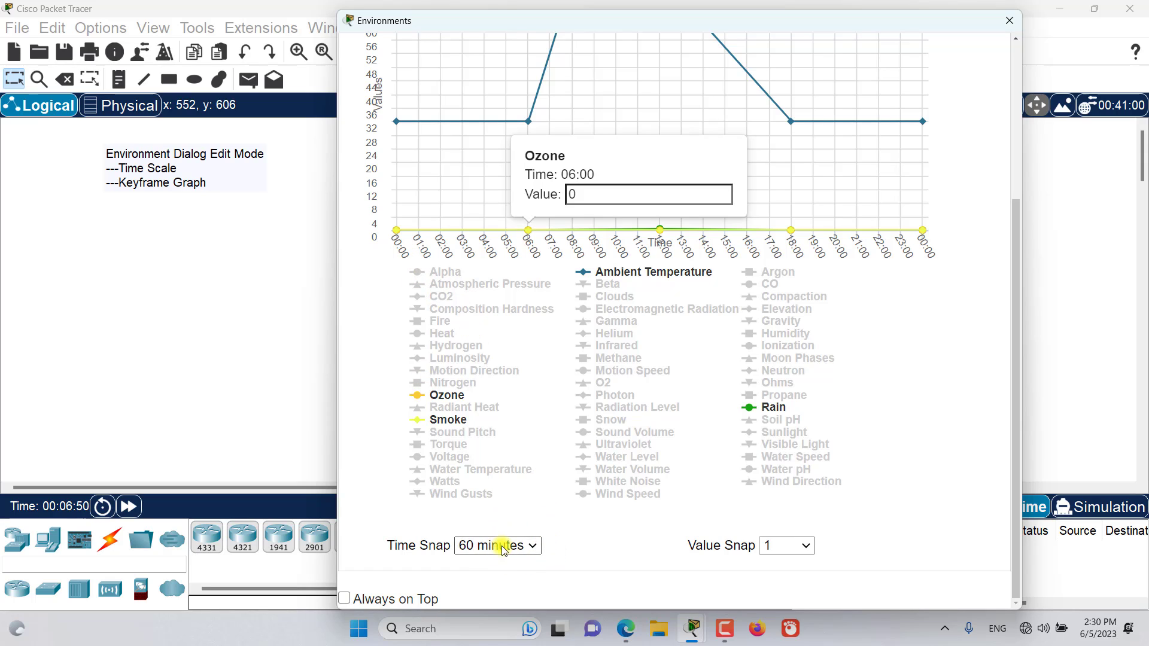
click(395, 231)
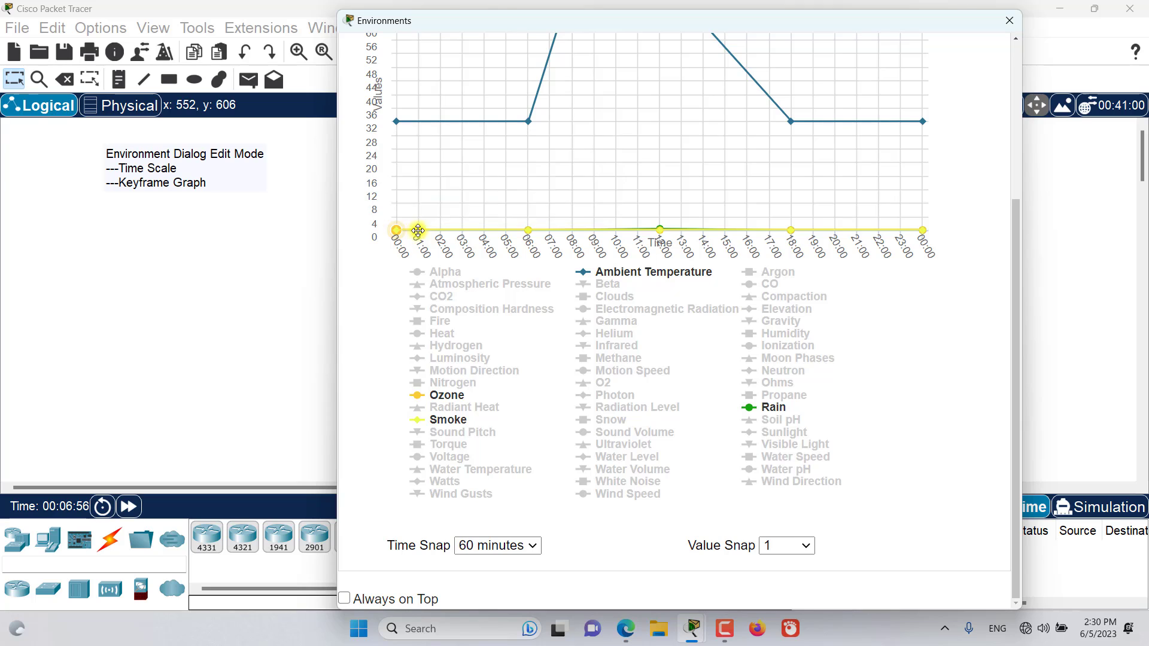
click(519, 546)
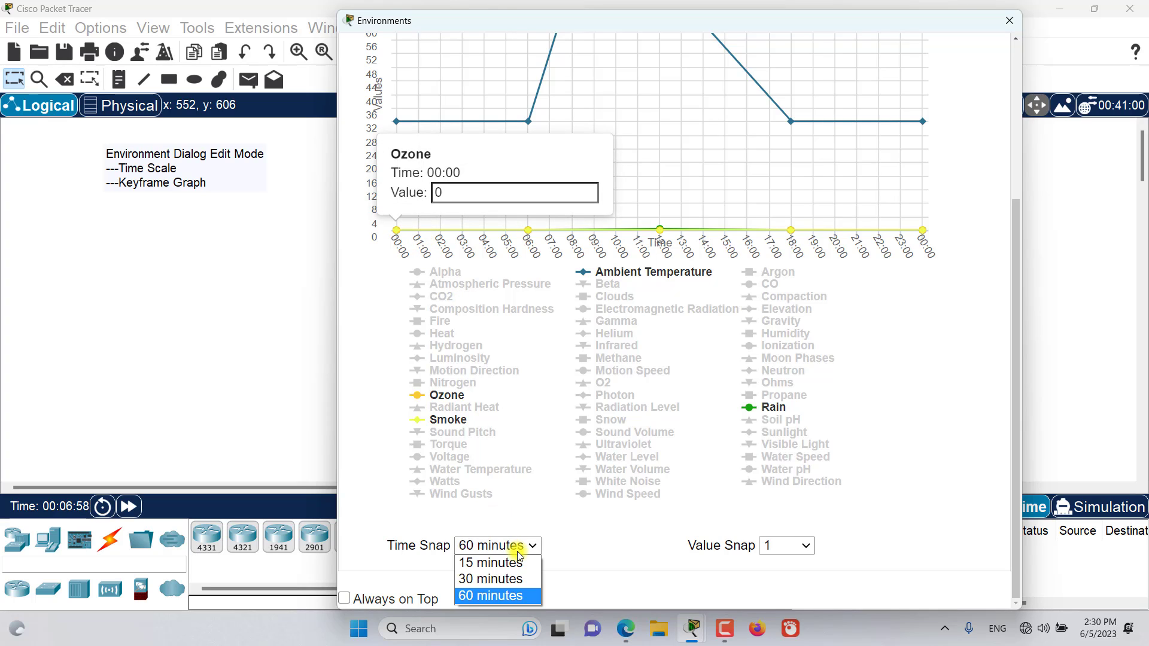
click(492, 579)
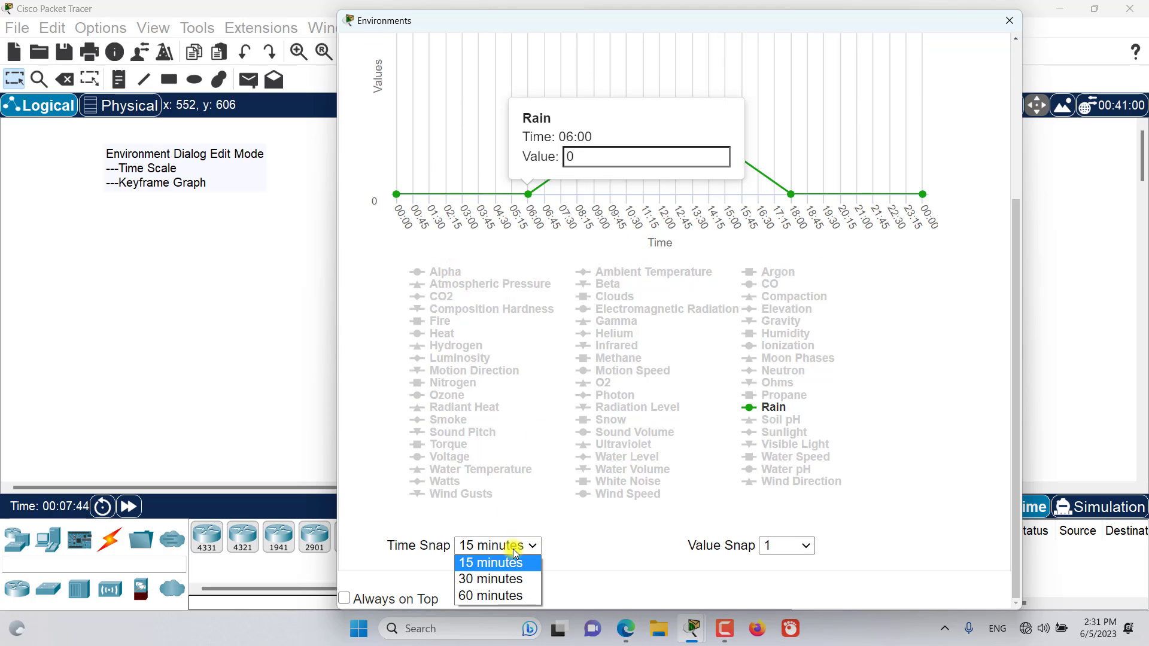
click(495, 578)
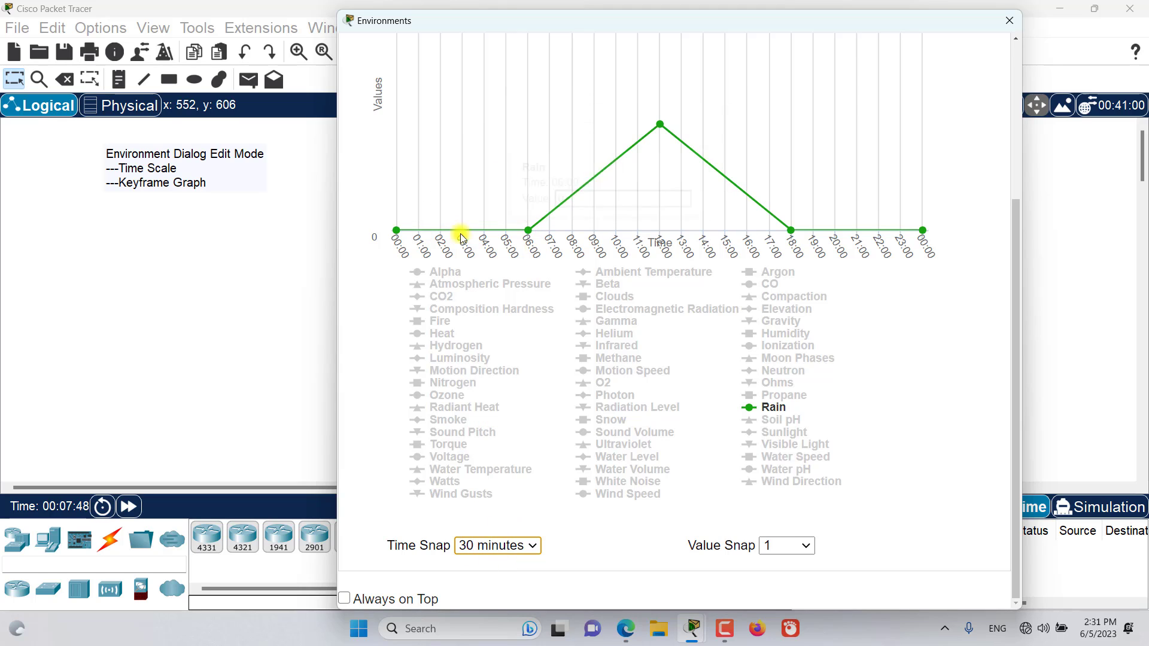
Try Time Snap intervals of 60 and 30 minutes on the Rain curve, and set the snap to 15 minutes.
click(481, 541)
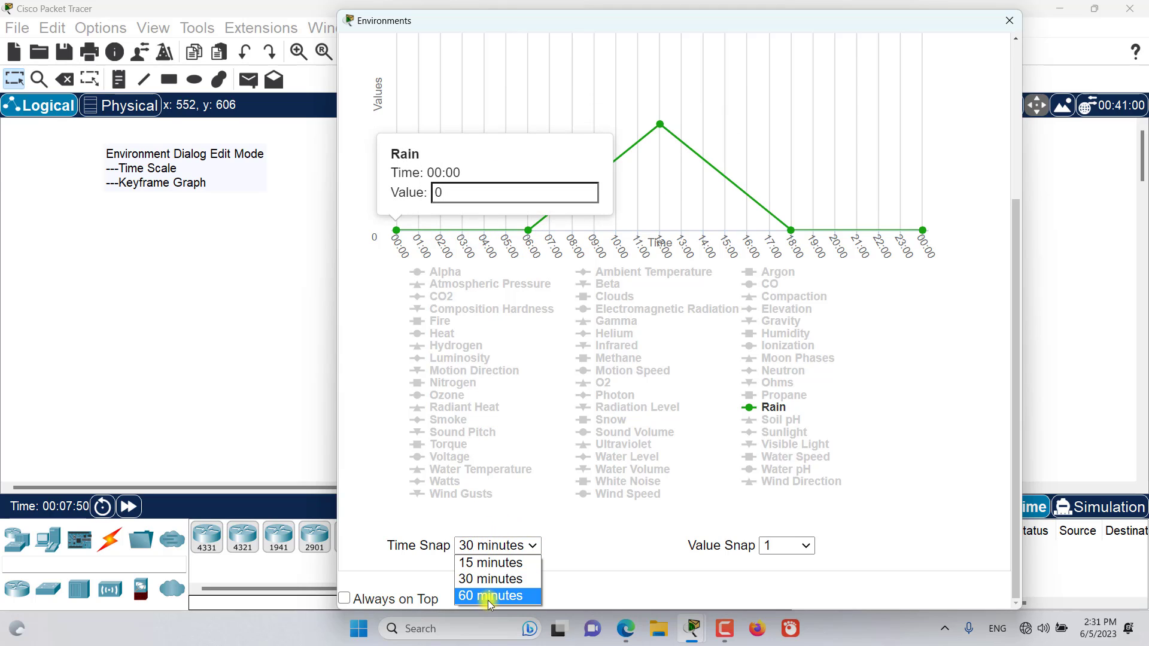
click(487, 597)
click(487, 544)
click(488, 578)
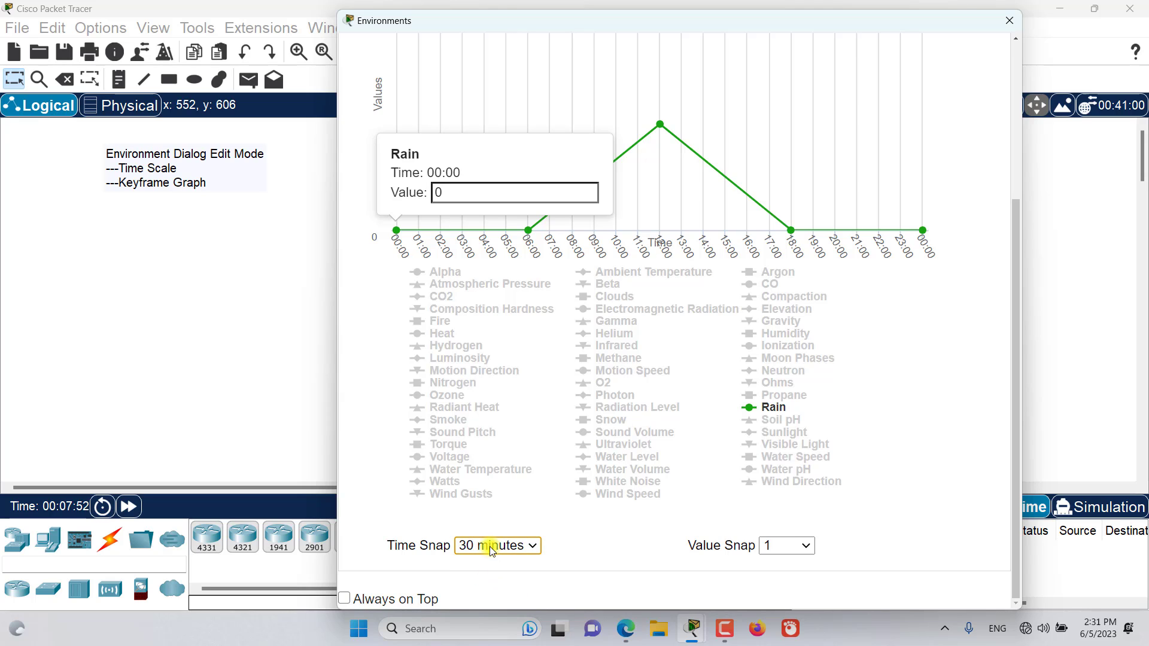
click(491, 545)
click(484, 560)
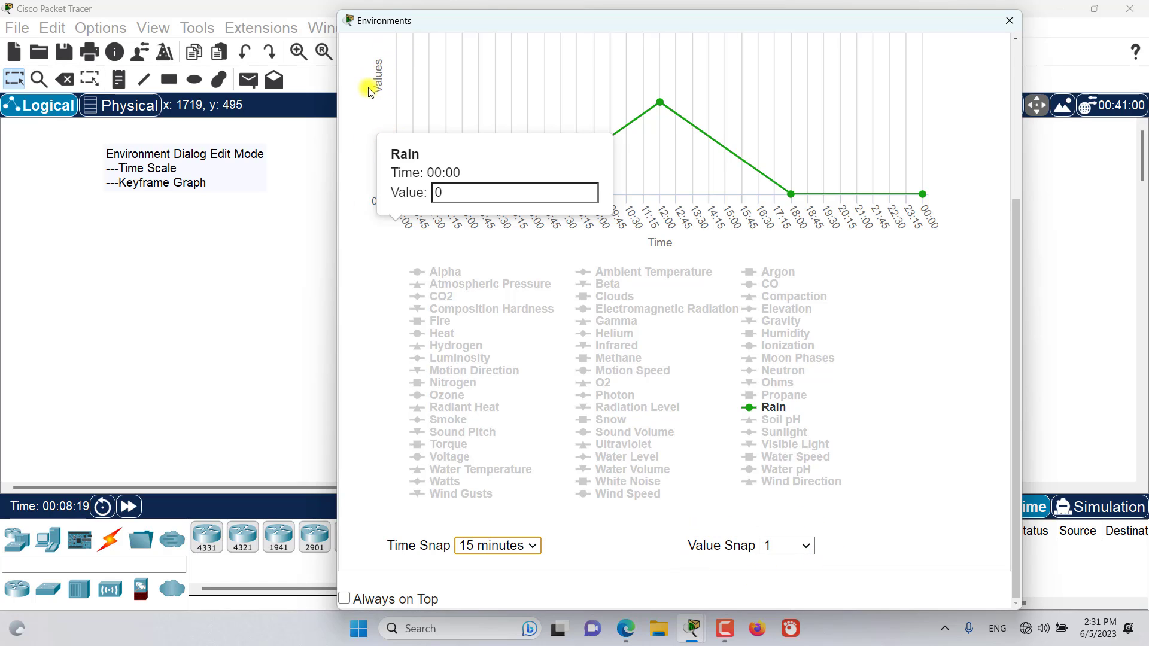
Try Value Snap increments of 10 and 100 on the Rain curve, and set the Value Snap to 0.1.
click(786, 550)
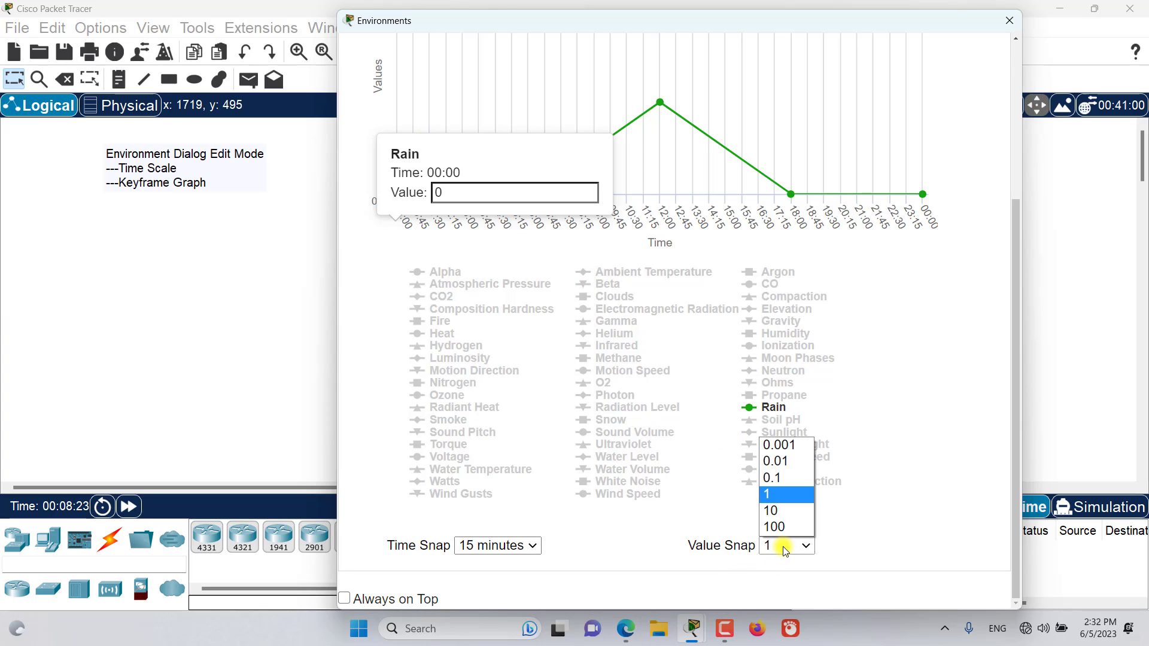
click(774, 511)
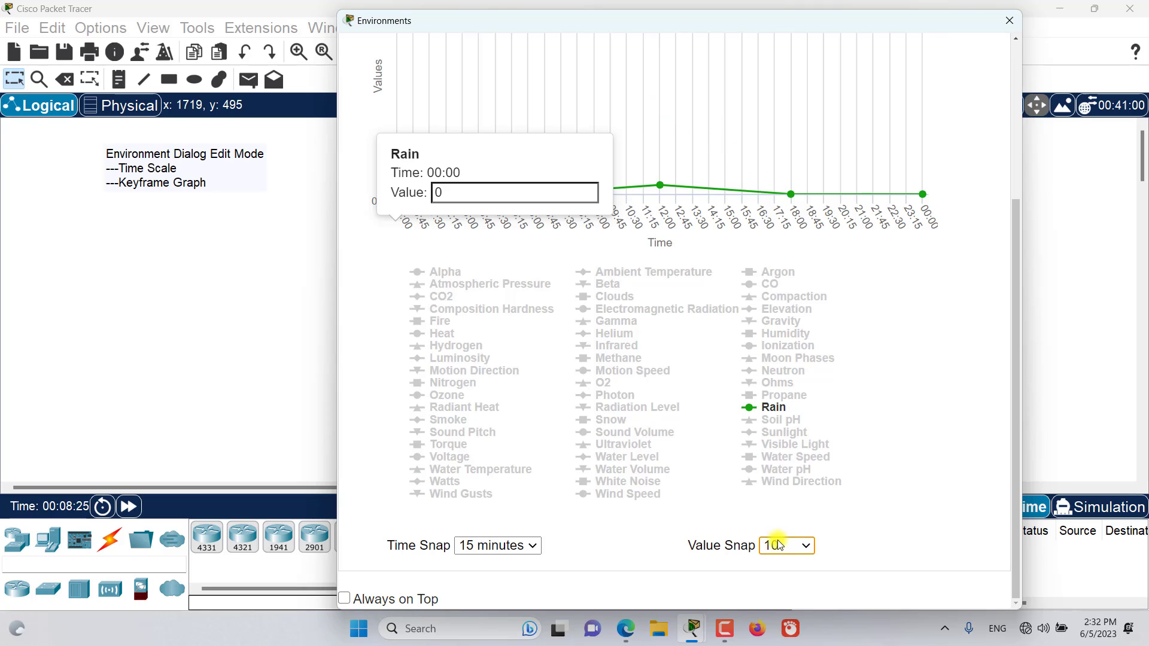
click(779, 553)
click(774, 527)
click(782, 544)
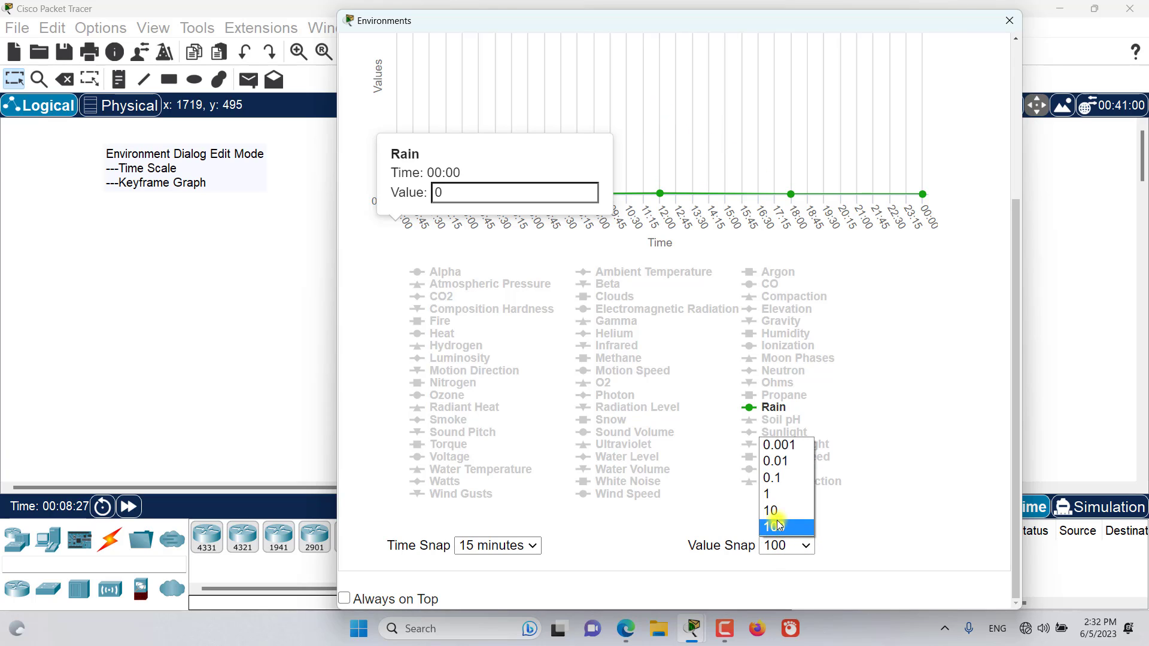
click(783, 480)
scroll(935, 429, up, 3)
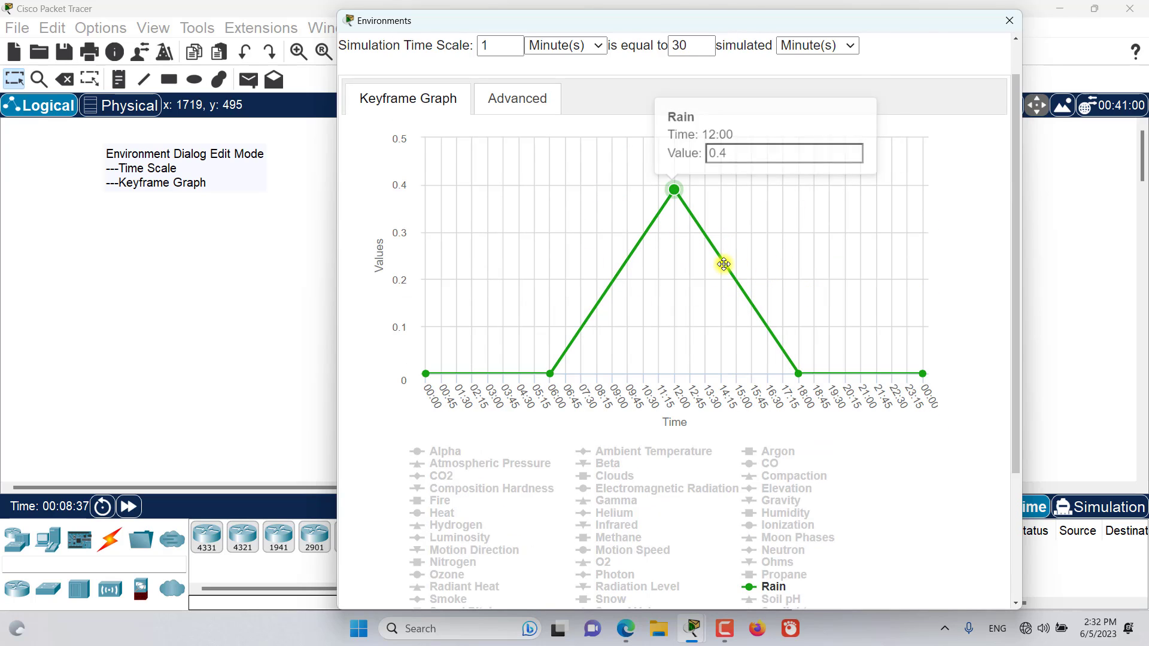
Switch the Time Snap to 30 and 60 minutes to compare the graph's time axis, and return it to 15 minutes.
scroll(600, 344, down, 3)
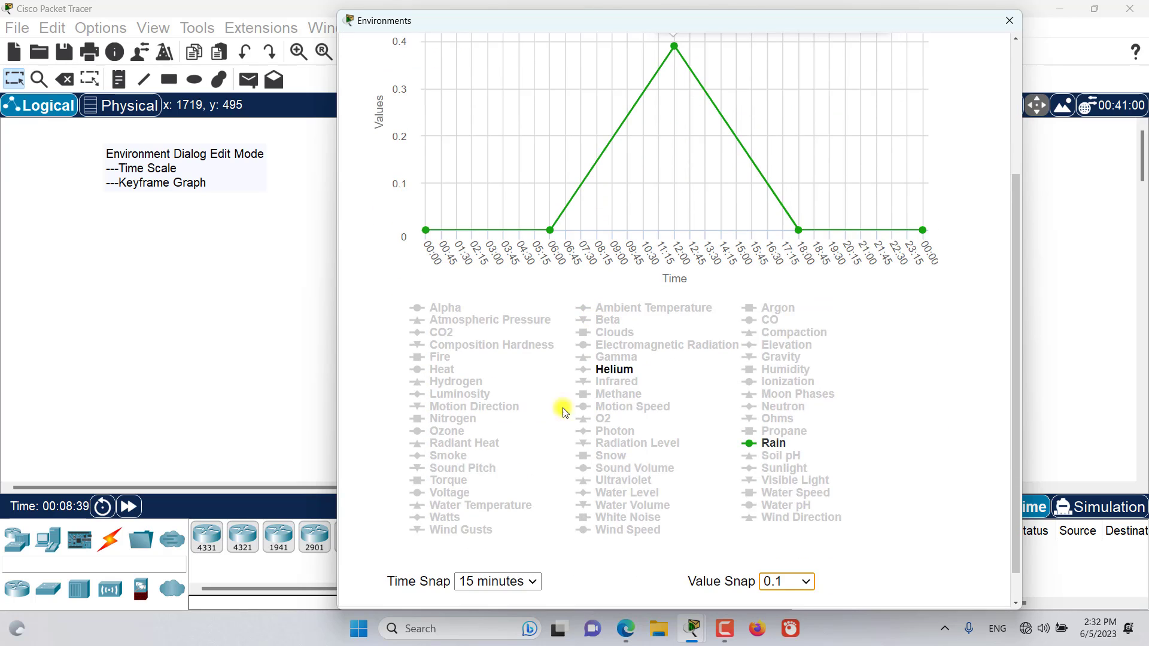
click(505, 582)
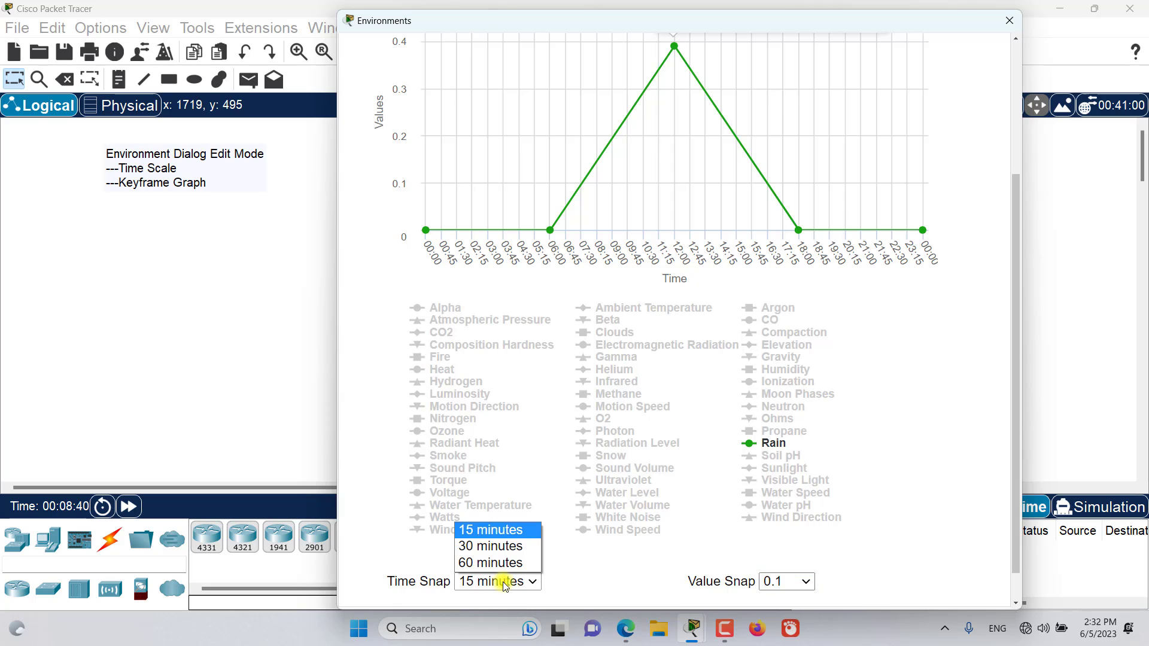
click(500, 551)
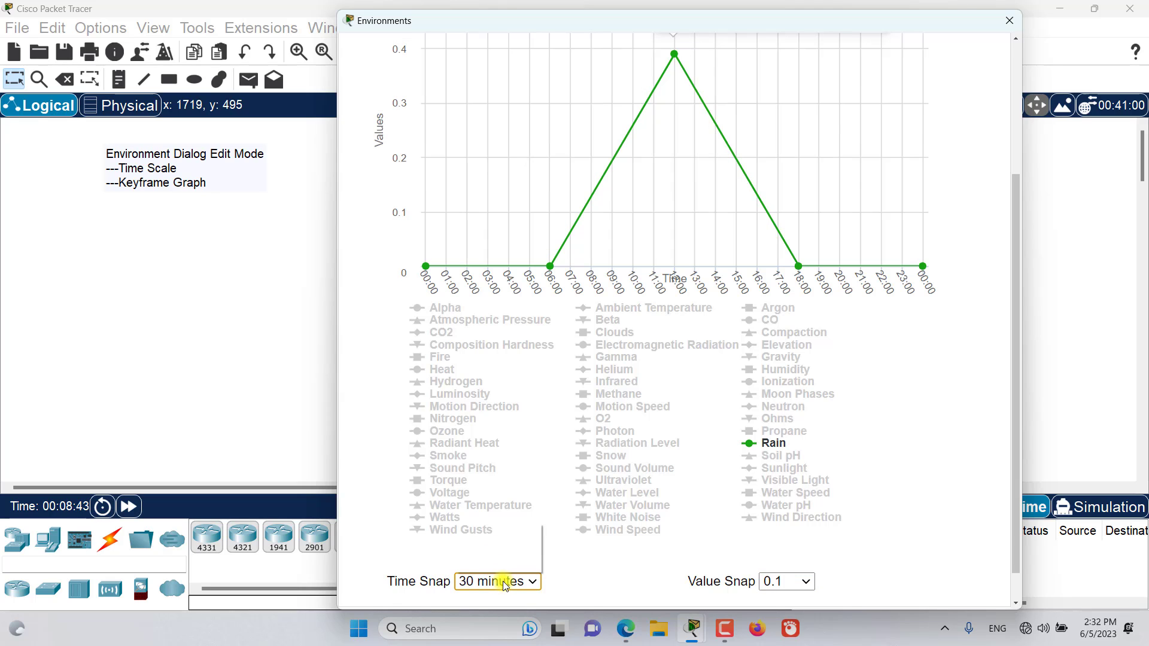
click(504, 583)
click(497, 563)
click(496, 582)
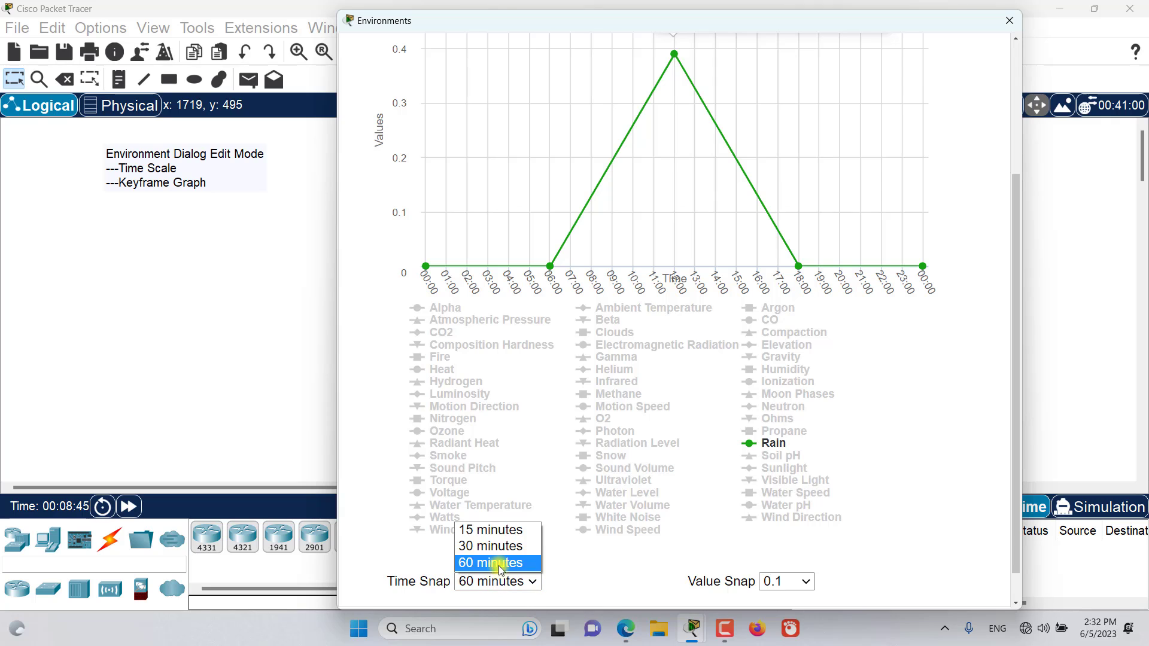
click(496, 530)
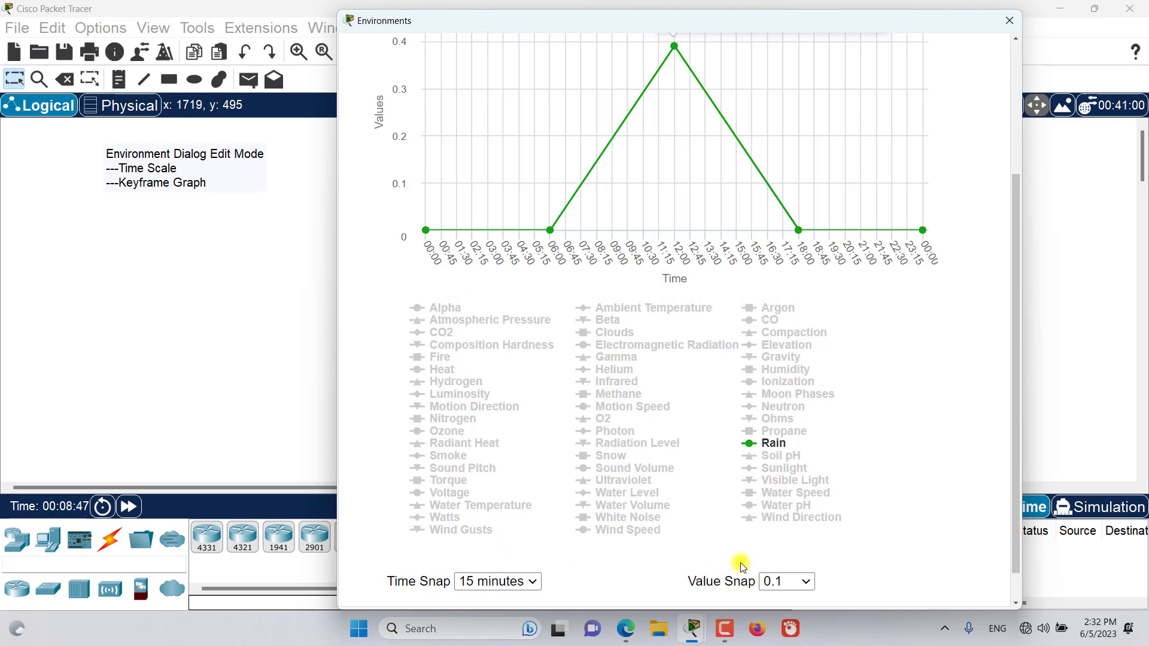